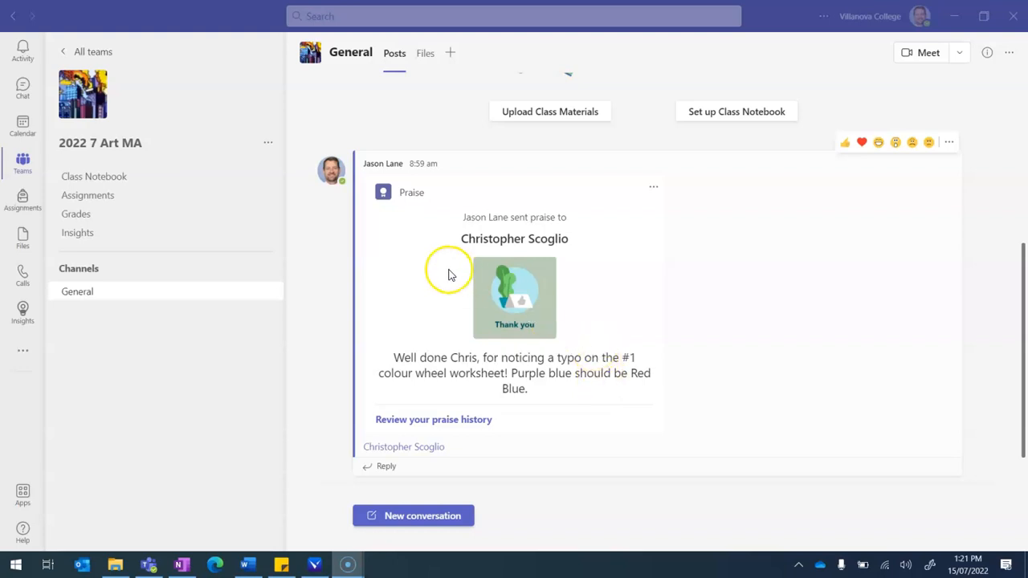
- Open the Content Library section in the Class Notebook of the 2022 7 Art MA team
left_click(92, 177)
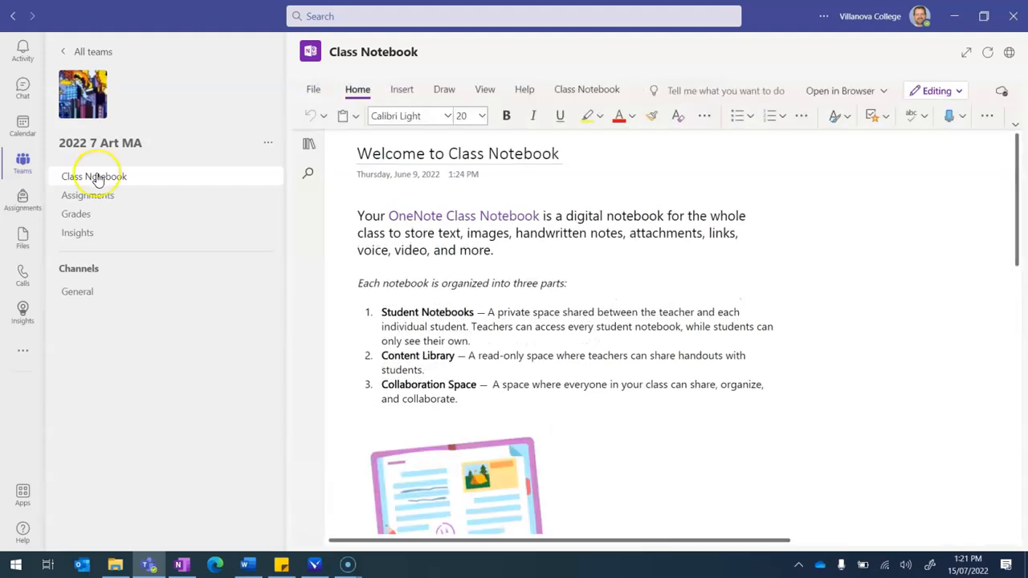
left_click(309, 144)
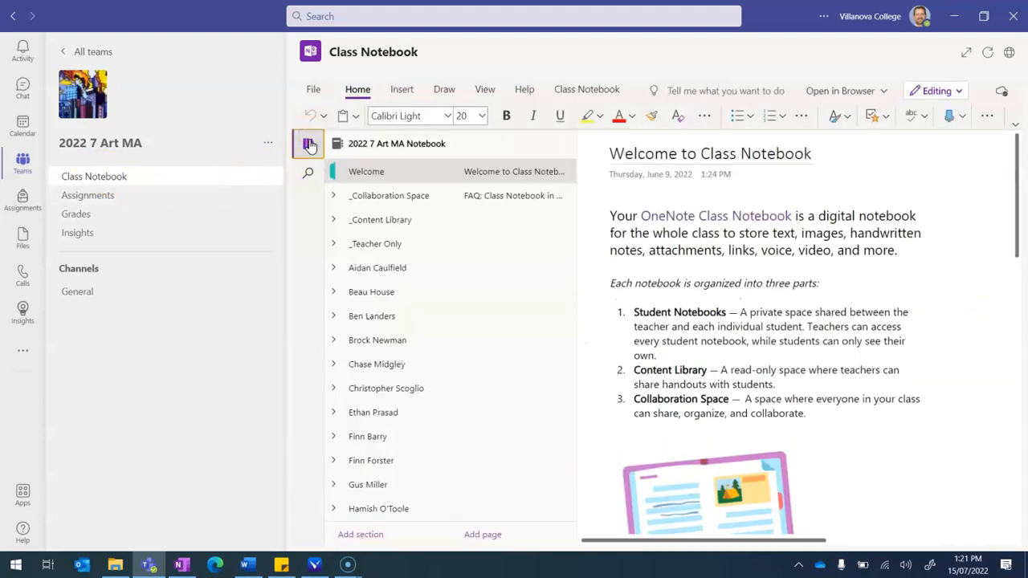
left_click(337, 220)
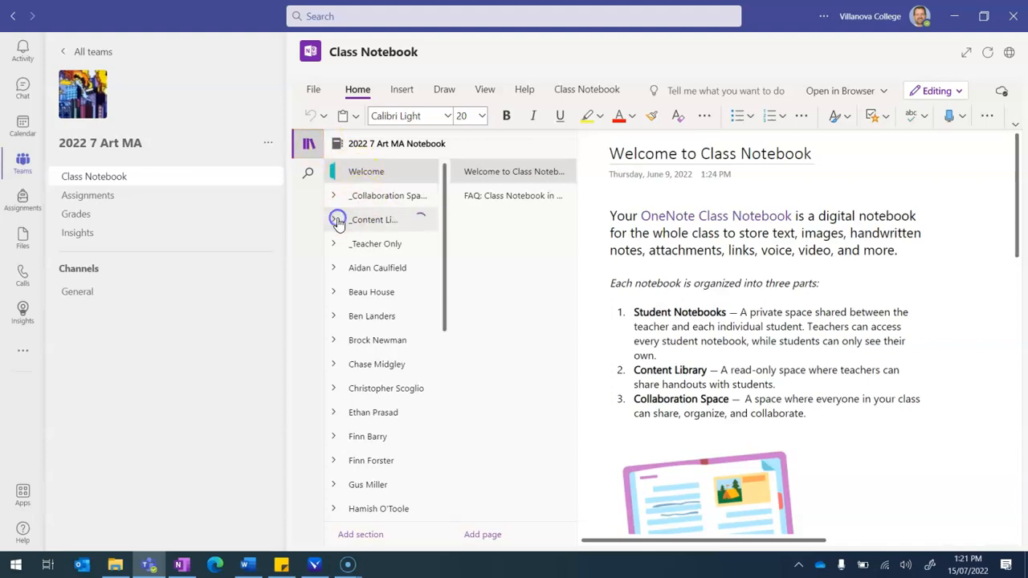
left_click(369, 243)
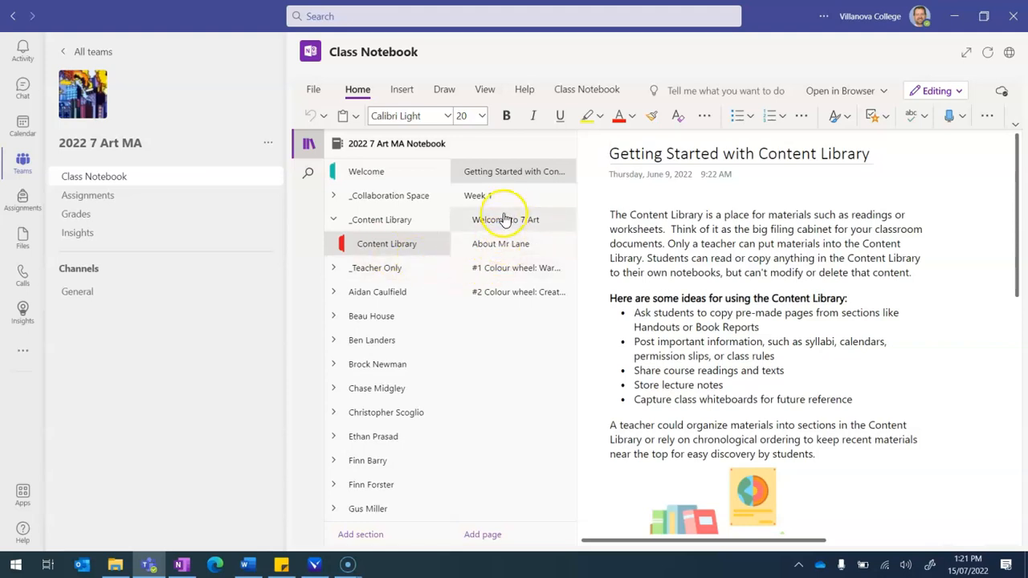
- Copy the link to the "#2 Colour wheel: Creative" page in the Content Library
left_click(519, 294)
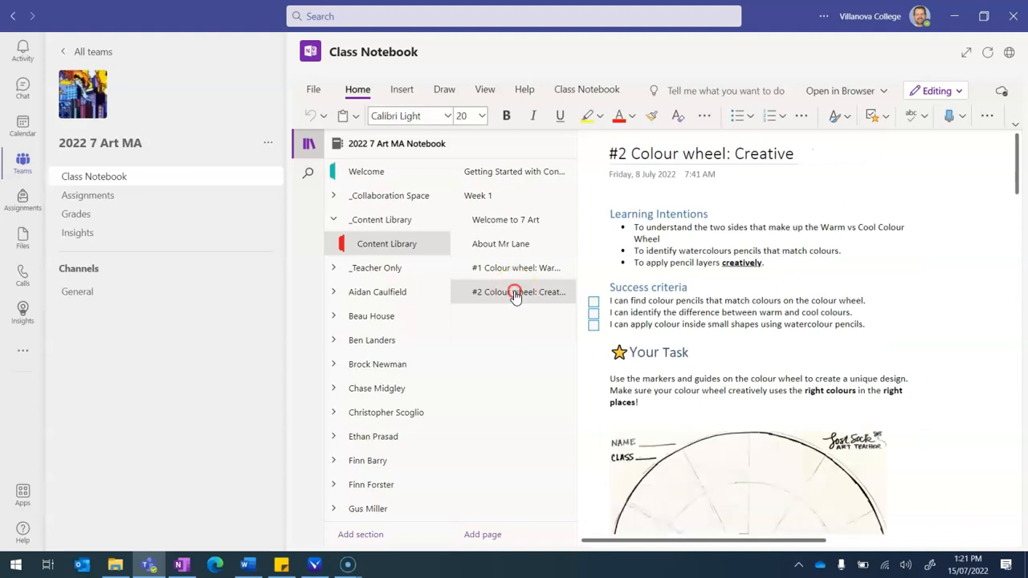
right_click(517, 294)
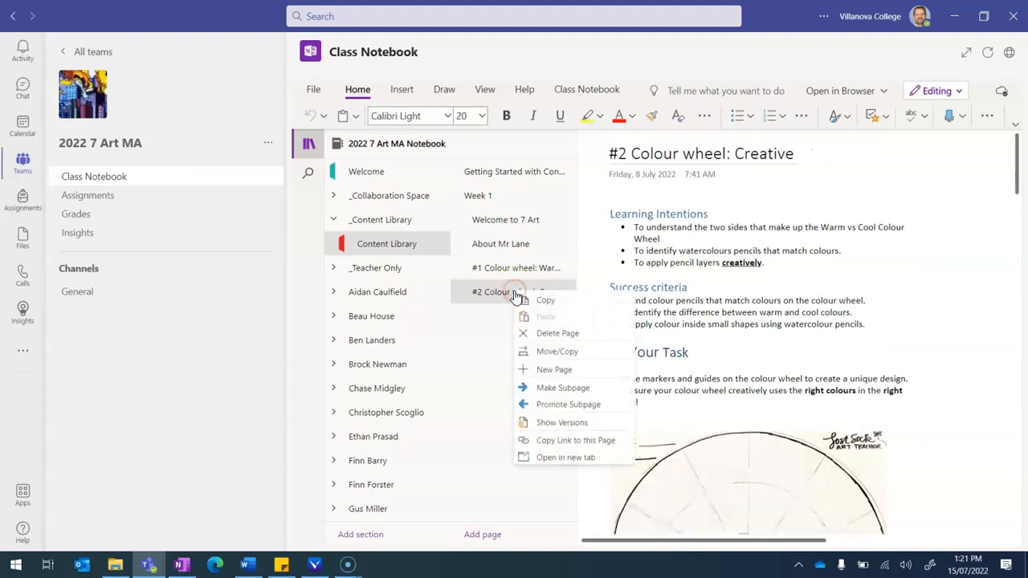
left_click(572, 441)
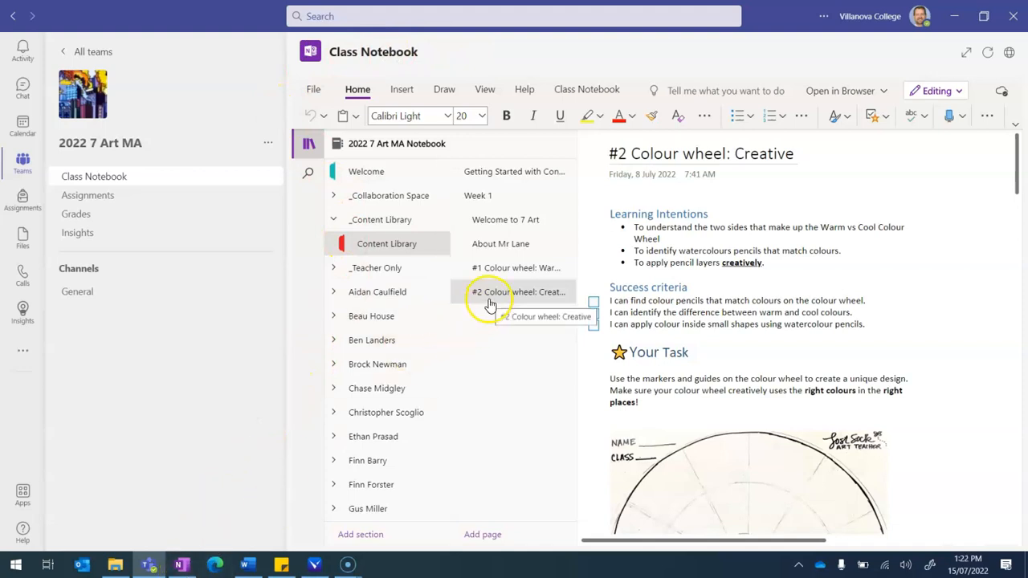
- Start a formatted conversation in the General channel with the subject "Friday's lesson - 15 July period 1"
left_click(83, 294)
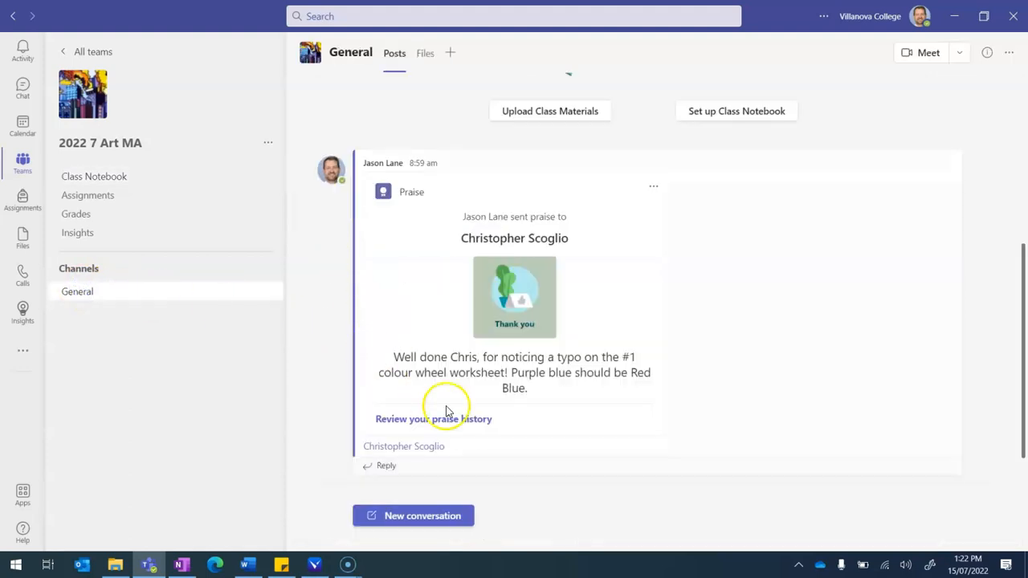
left_click(416, 519)
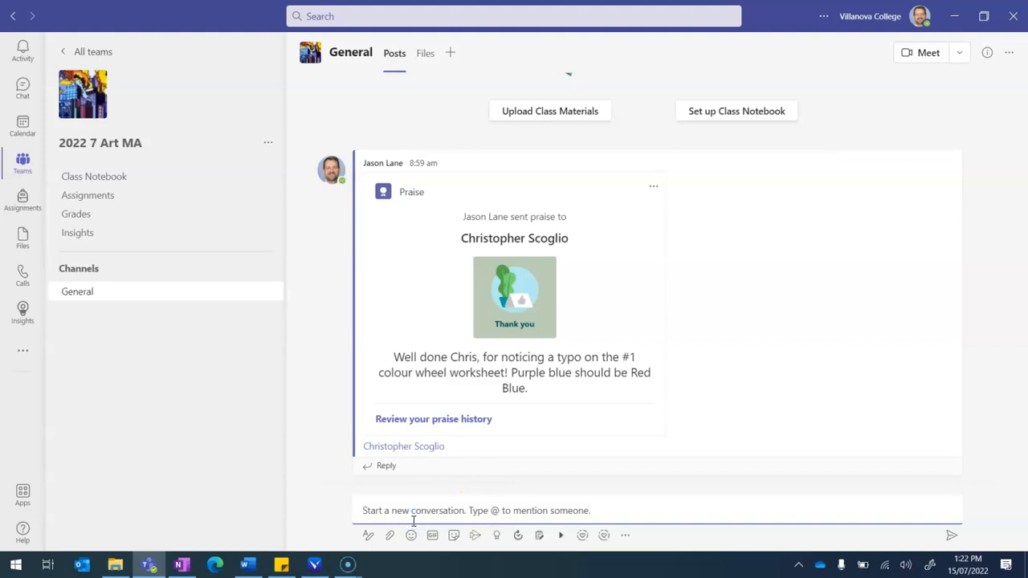
left_click(368, 536)
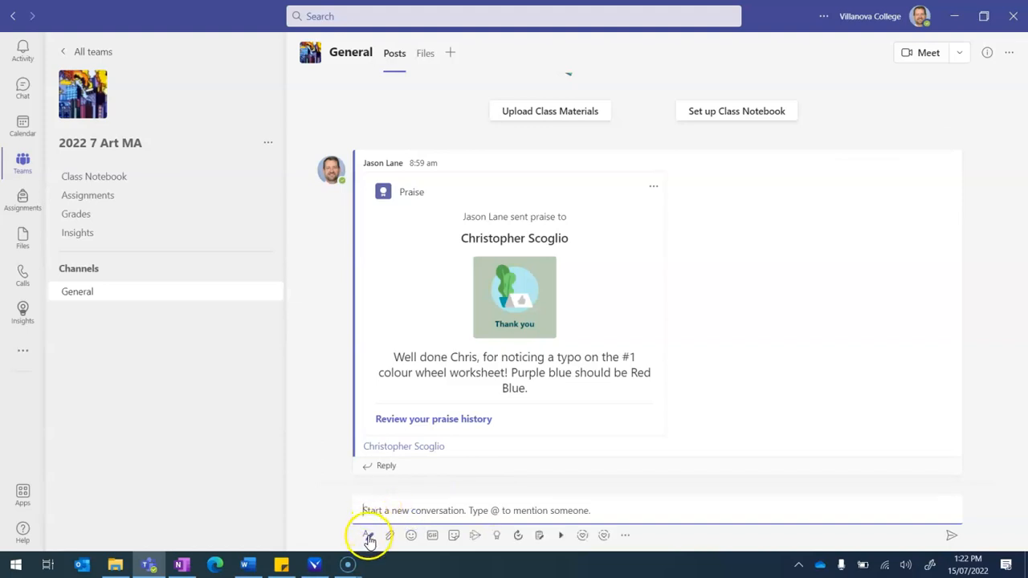
left_click(385, 448)
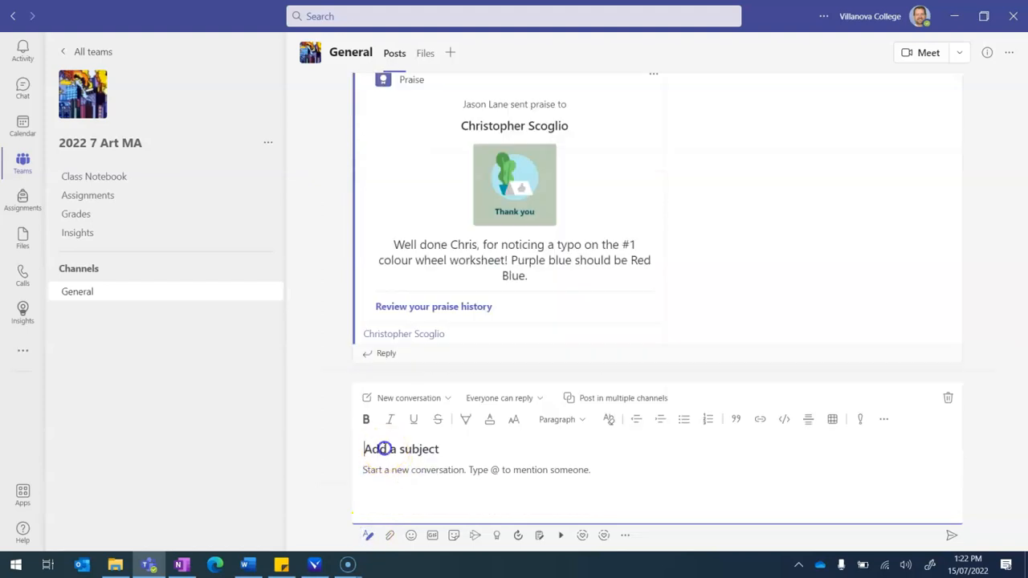
left_click(380, 457)
type("Friday's lesson - 15 July period 1")
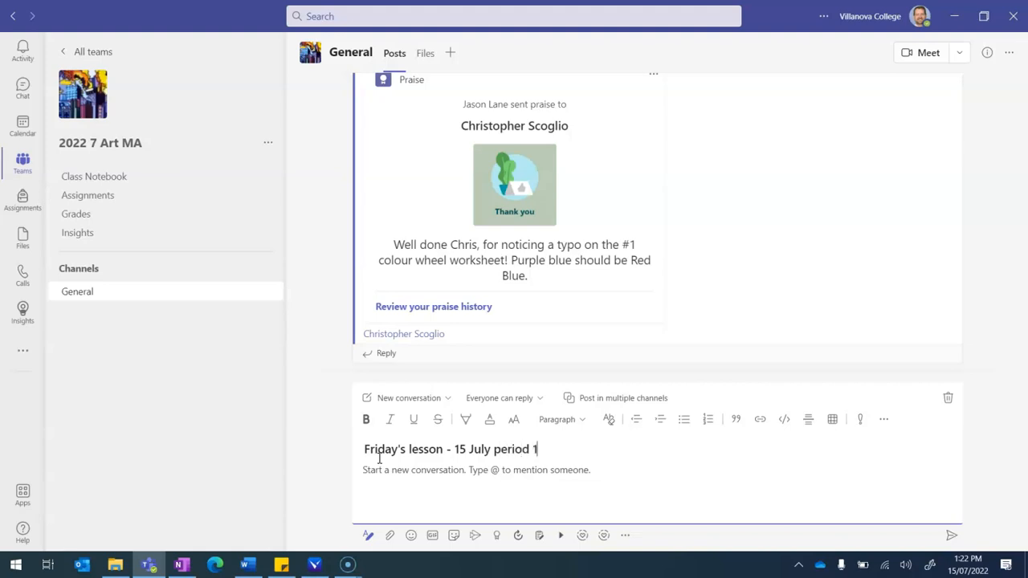
- Add the body "Today we created a themed colour wheel, learning how to layer, control and manipulate watercolour pencils." with the copied page link, and send the post
left_click(374, 473)
key("ctrl+v")
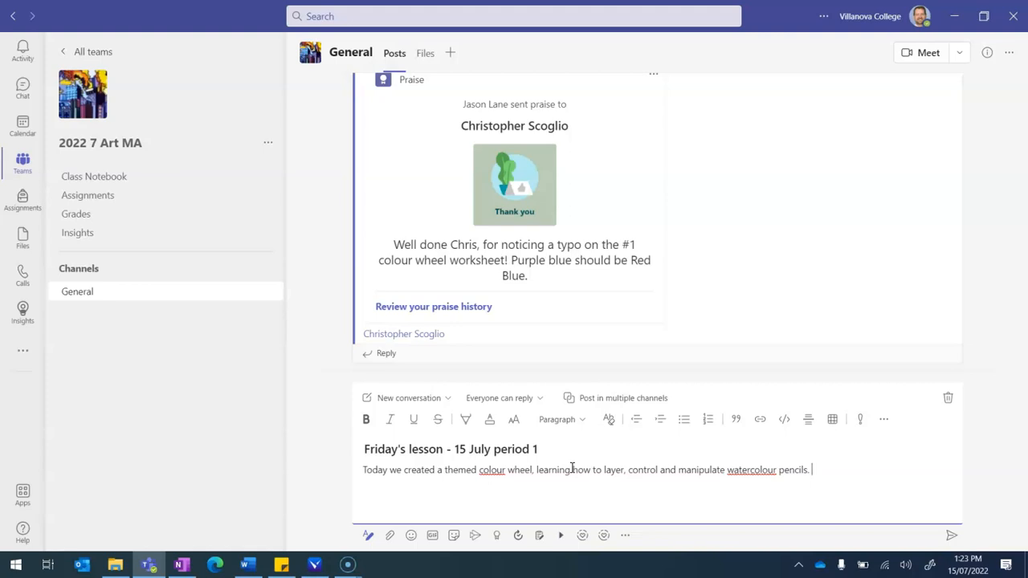
key("ctrl+v")
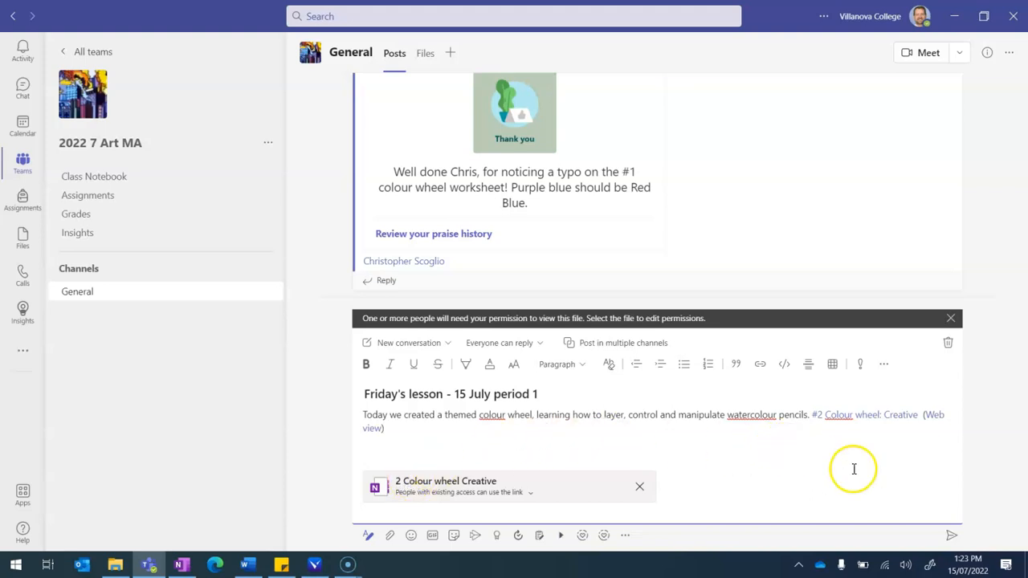
left_click(952, 536)
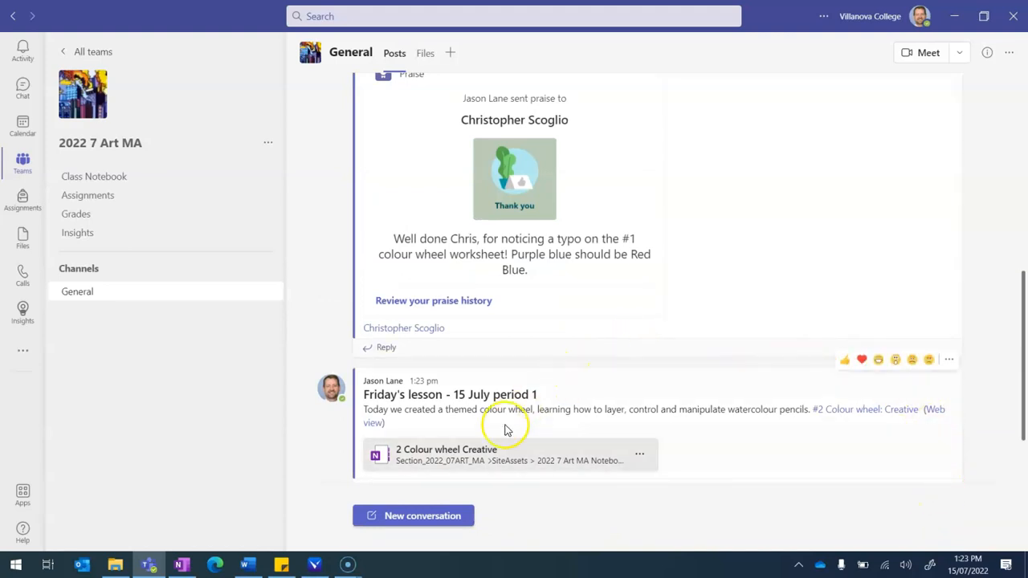
- Check the "2 Colour wheel Creative" page attached to the new post by opening it, and close it again
left_click(458, 457)
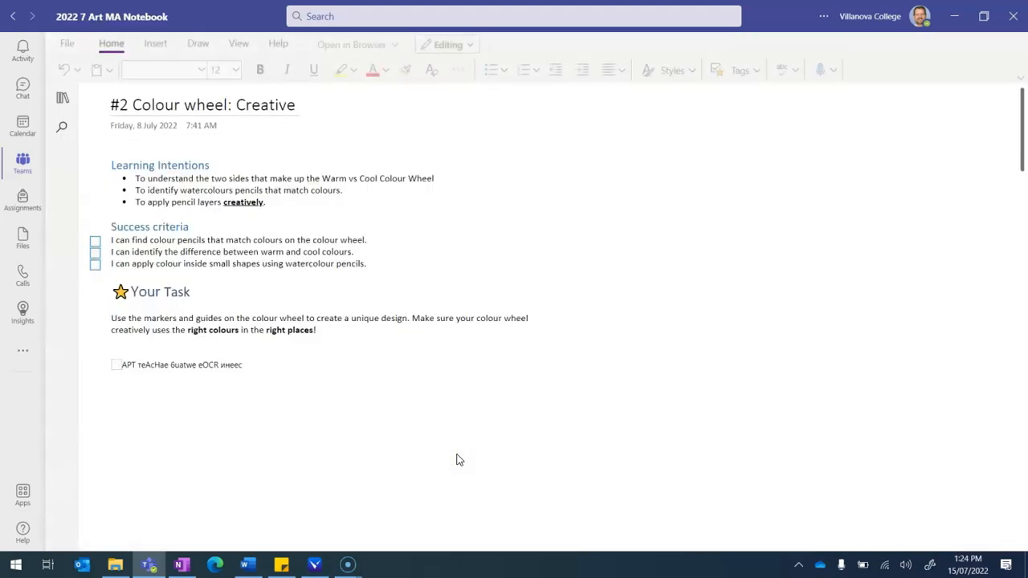
left_click(455, 457)
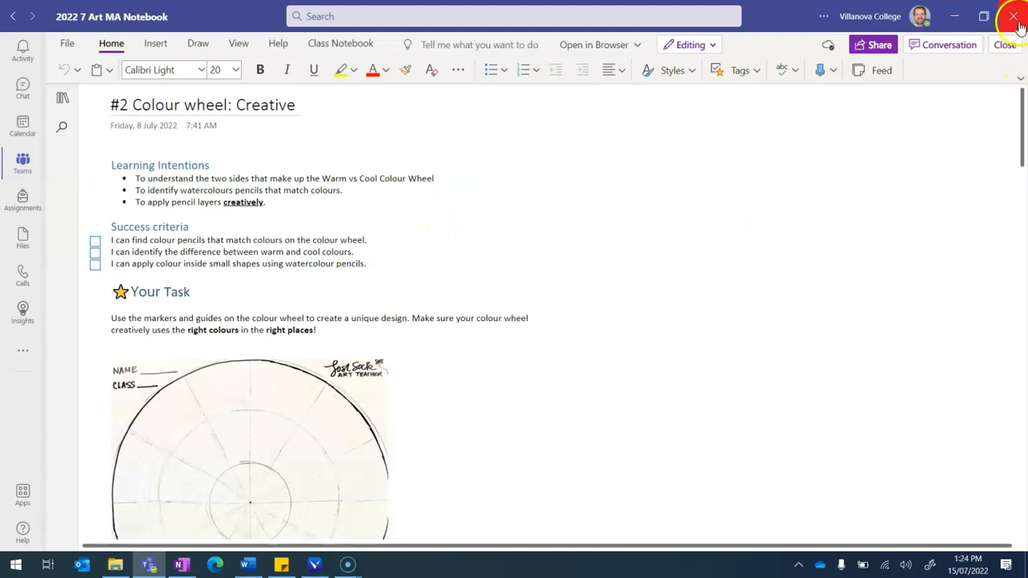
left_click(1006, 45)
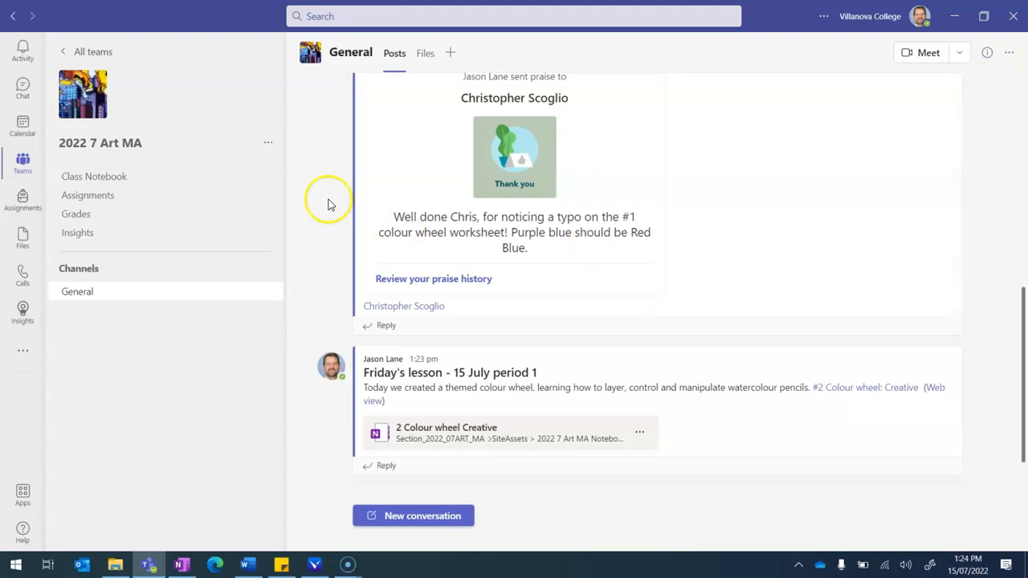
- Switch to the 2022 8 Design 6 team and go to the latest posts in its General channel
left_click(93, 53)
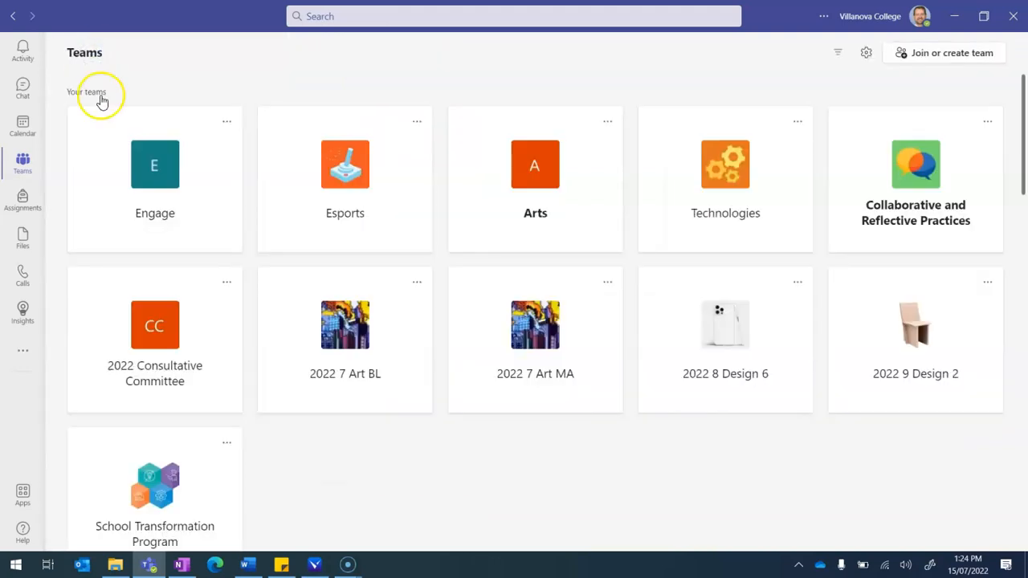
left_click(697, 326)
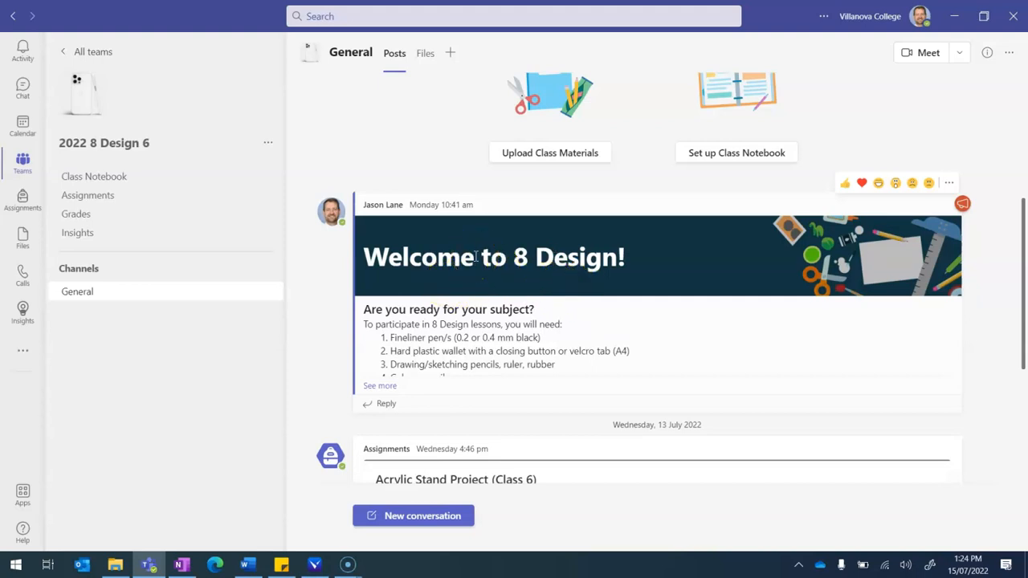
scroll(477, 259, "down", 2)
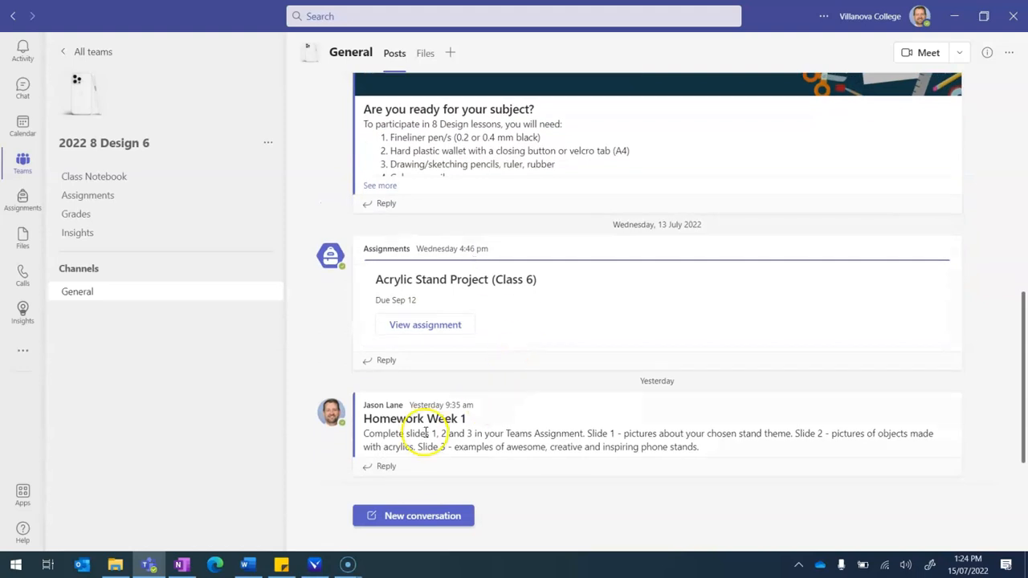
- Start a formatted post in the General channel, change its type to Announcement and enter the headline "Week 2 Notes"
left_click(390, 515)
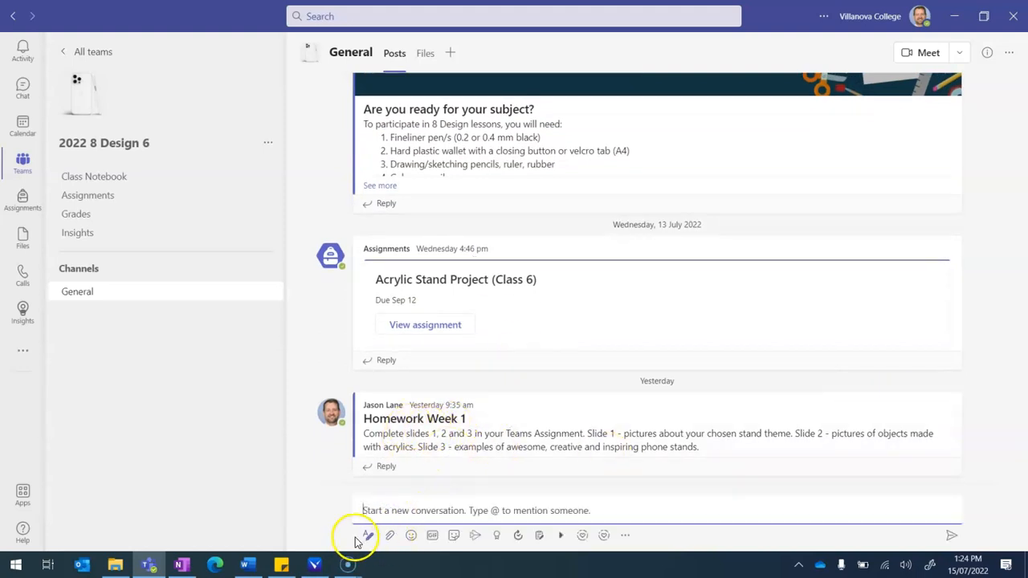
left_click(367, 536)
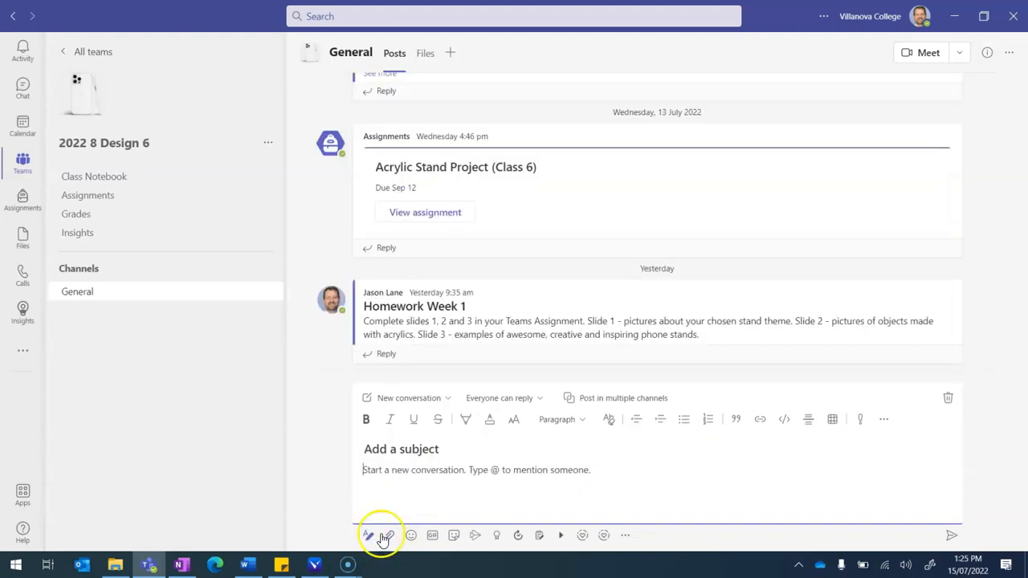
left_click(406, 398)
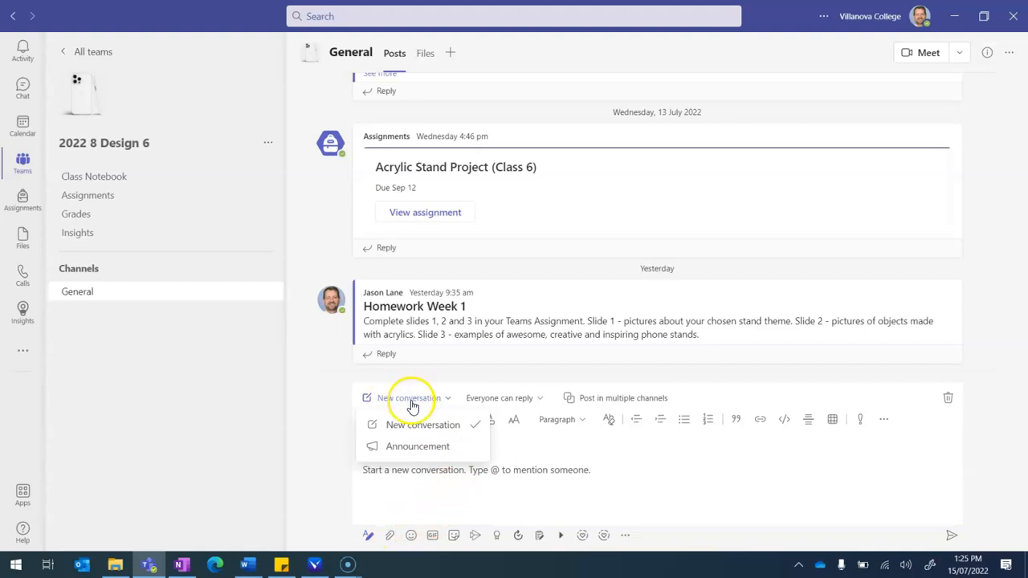
left_click(402, 446)
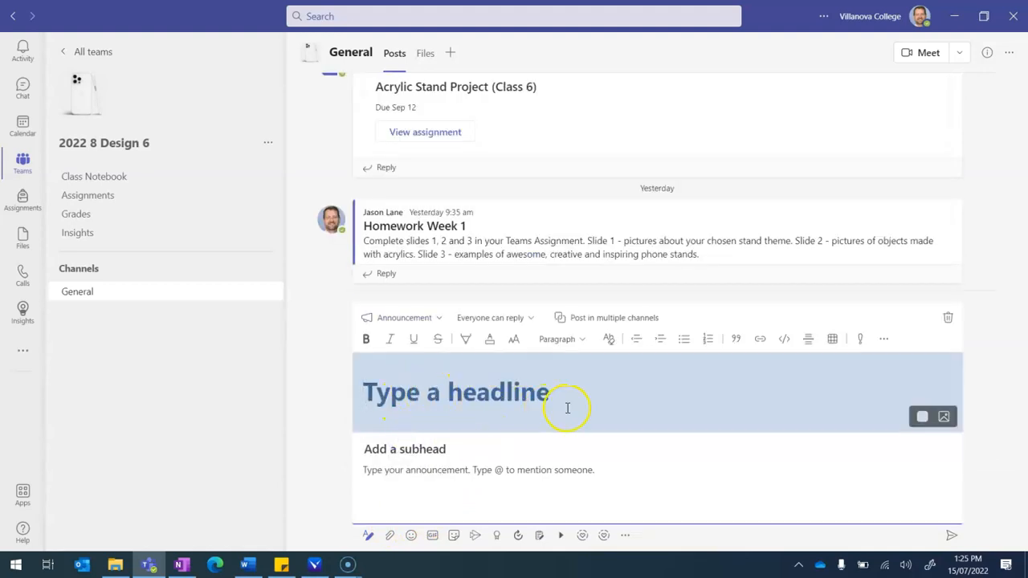
type("We")
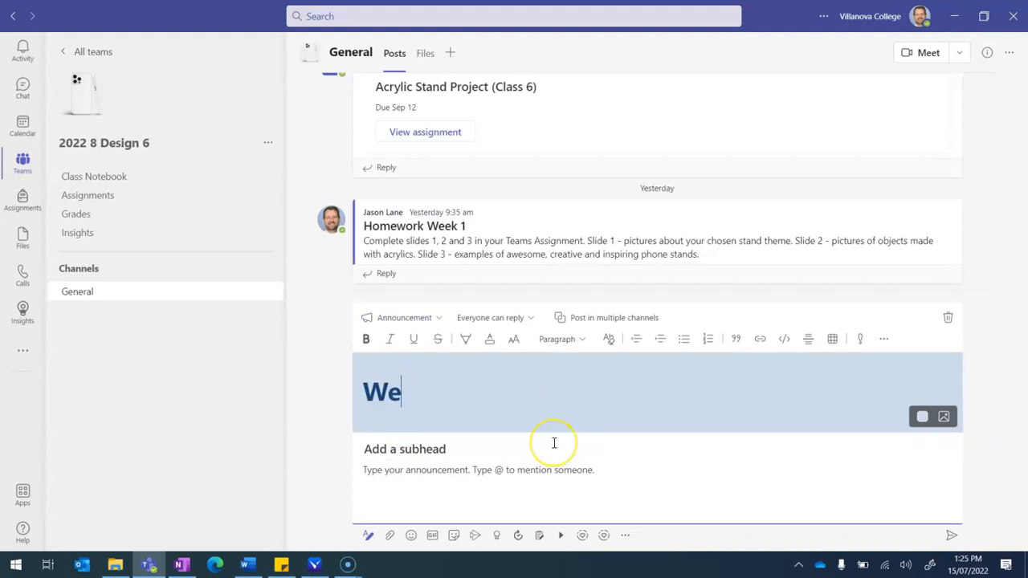
type("ek 2 Notes")
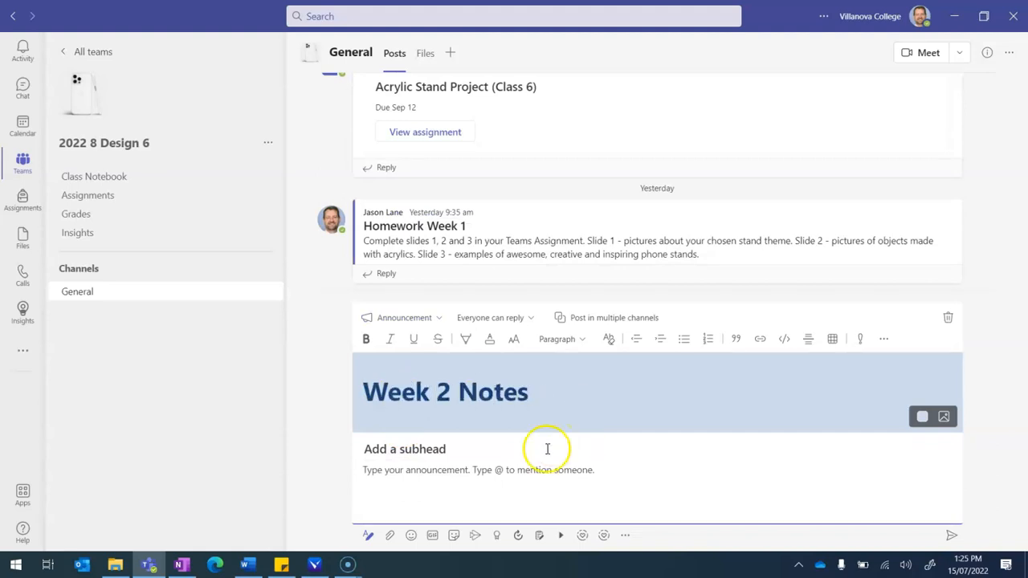
left_click(431, 450)
left_click(409, 470)
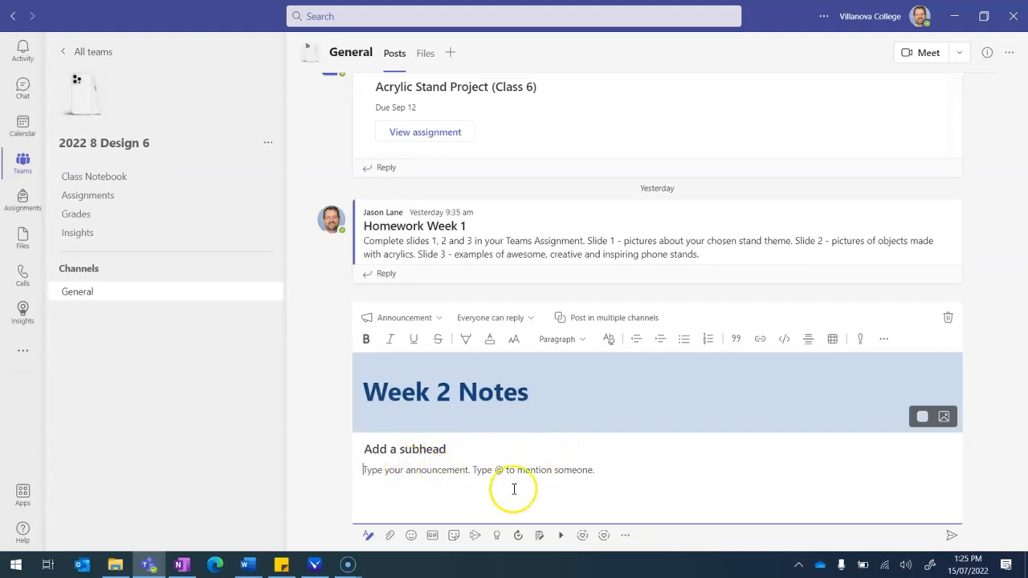
- Add the blue mountain illustration from the General category as the announcement headline's background image
left_click(943, 418)
left_click(889, 447)
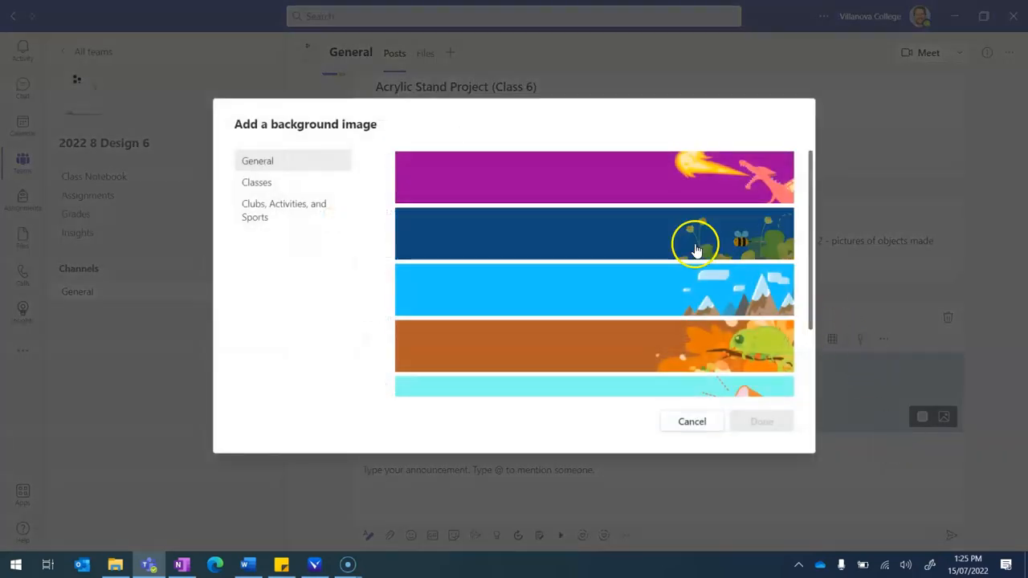
left_click(696, 251)
left_click(616, 292)
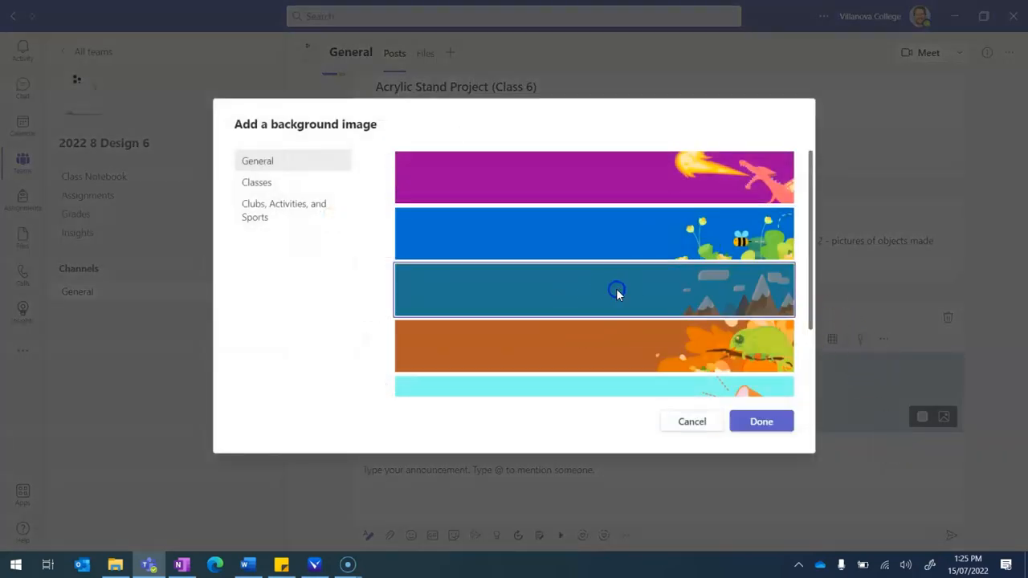
left_click(770, 419)
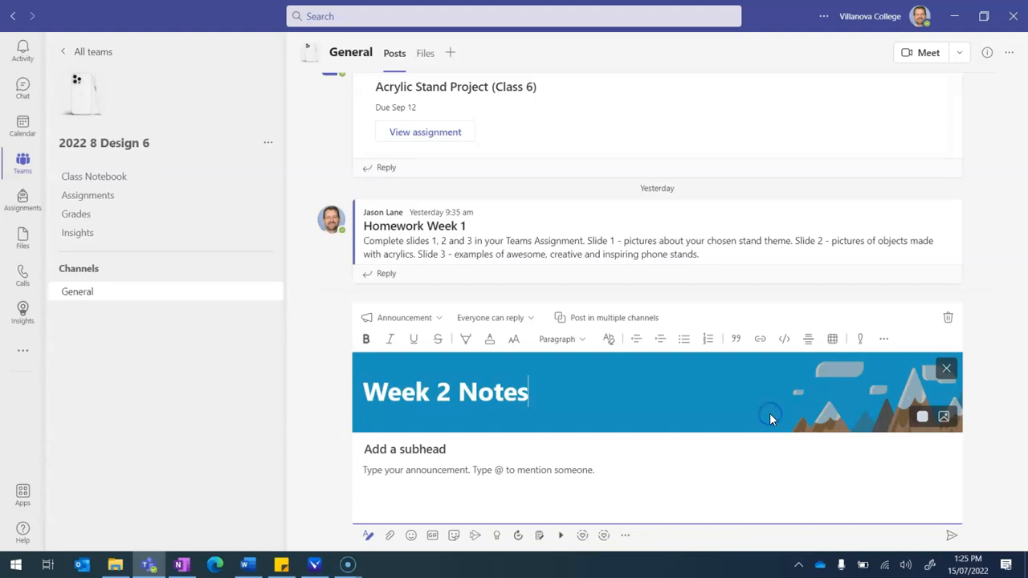
left_click(412, 470)
left_click(951, 541)
left_click(883, 394)
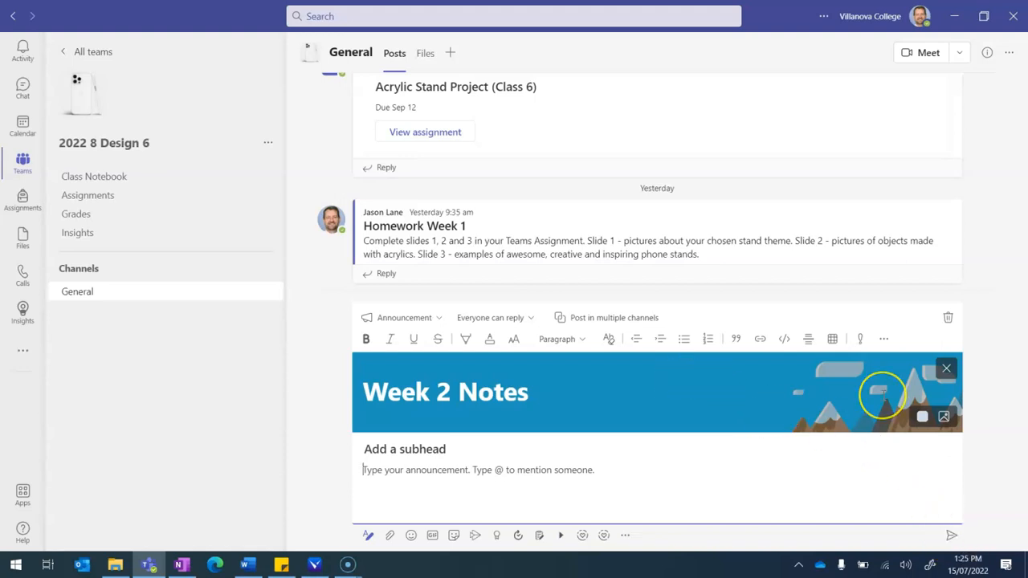